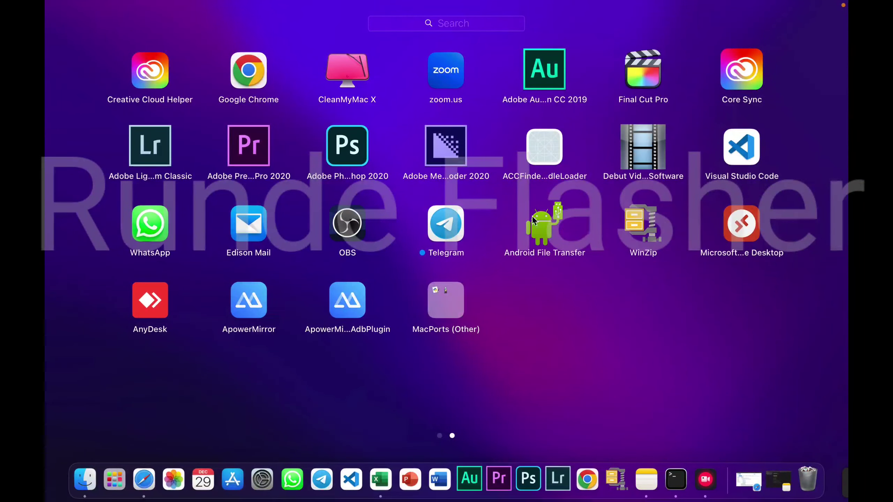
Open Safari and search the web for "android transfer file" in a new tab
click(52, 72)
click(150, 476)
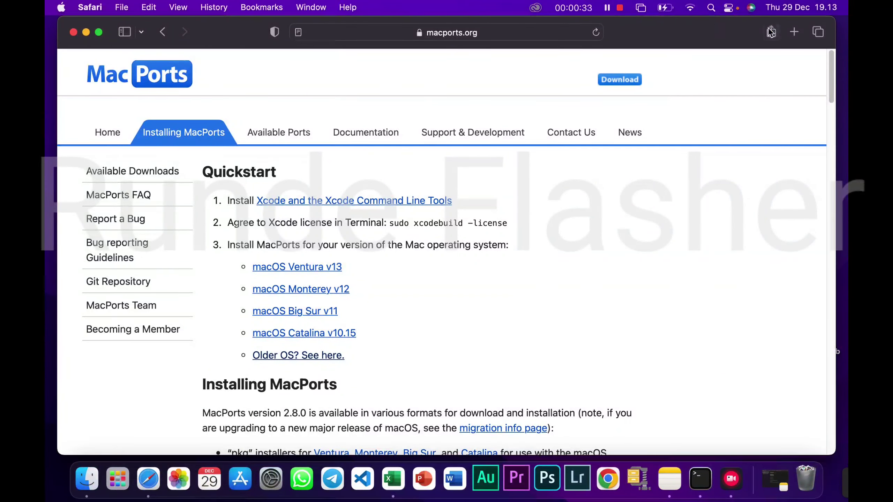
key(super+t)
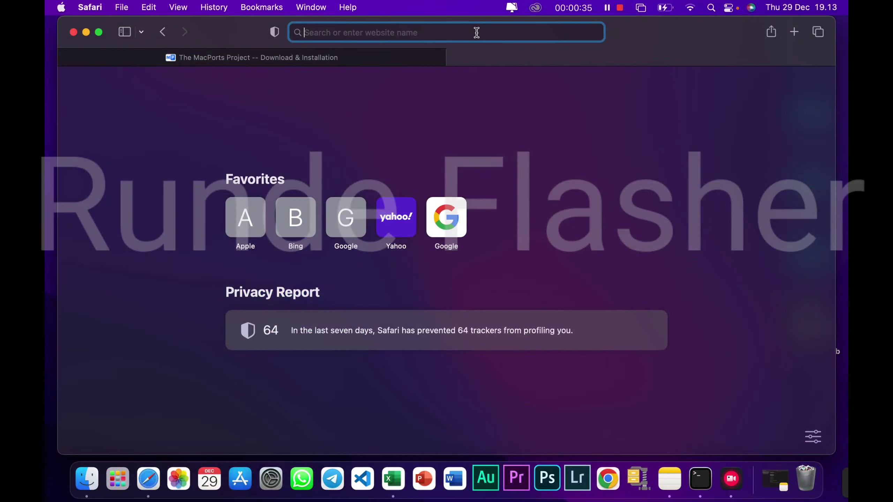
text(an)
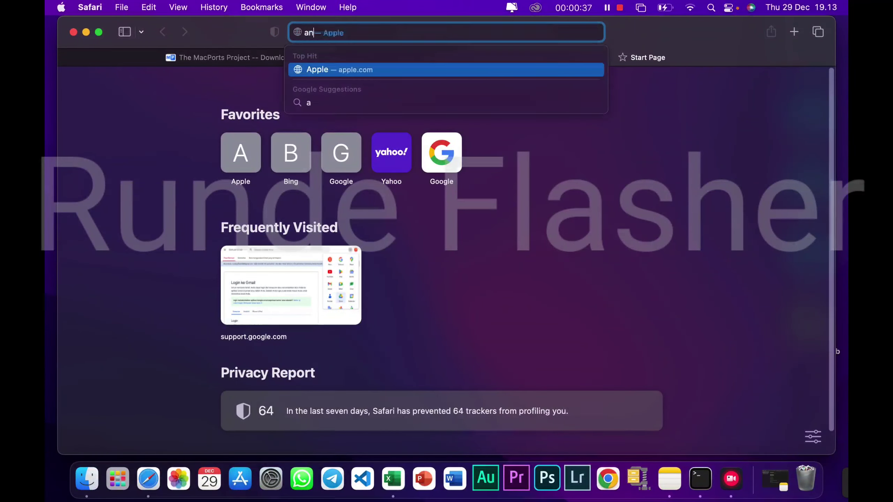
text(droid t)
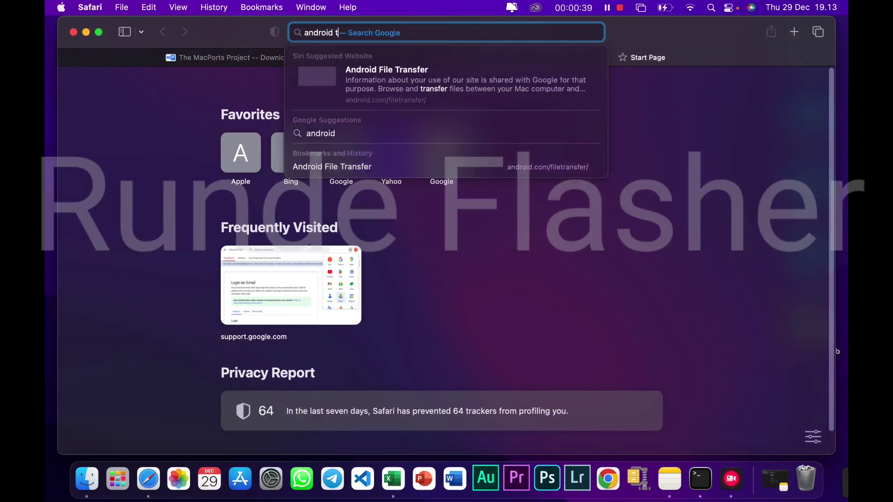
text(rans)
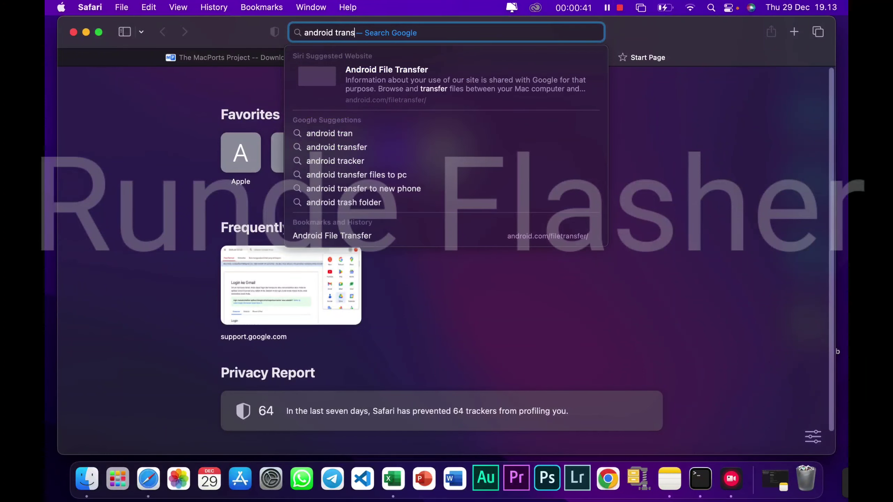
text(fer file)
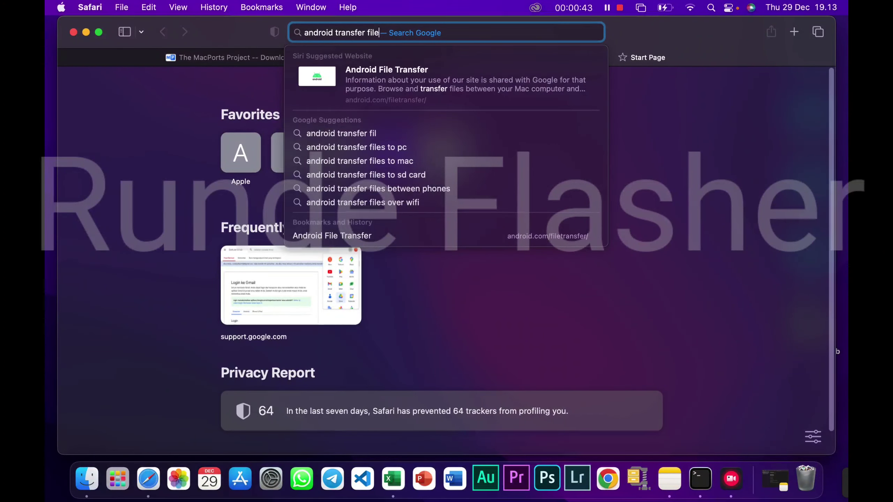
key(Return)
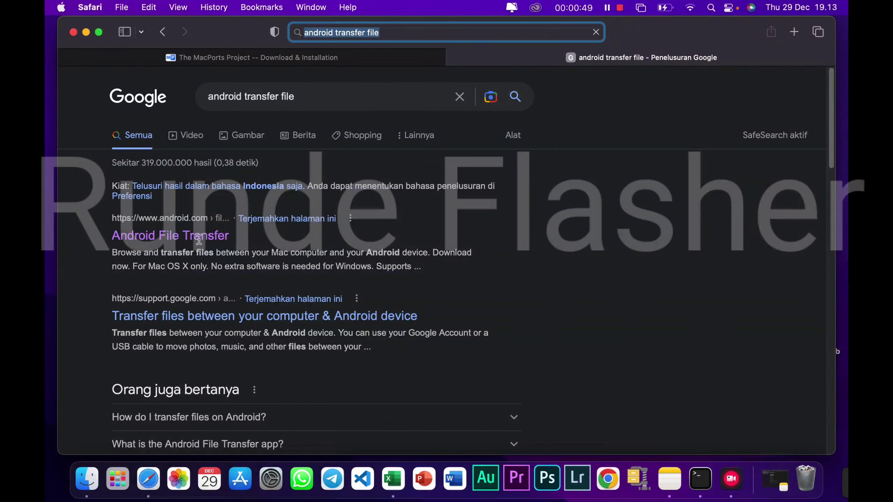
Open the Android File Transfer page on android.com from the search results and download the Mac installer
click(170, 238)
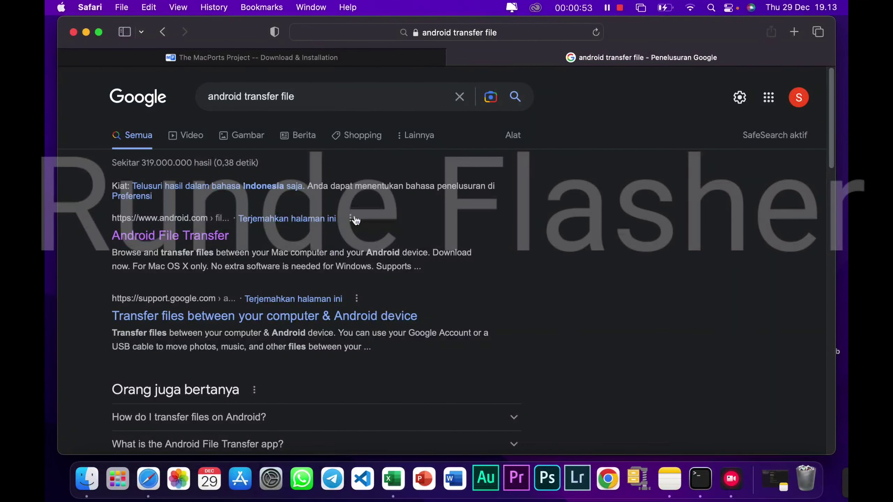
click(207, 237)
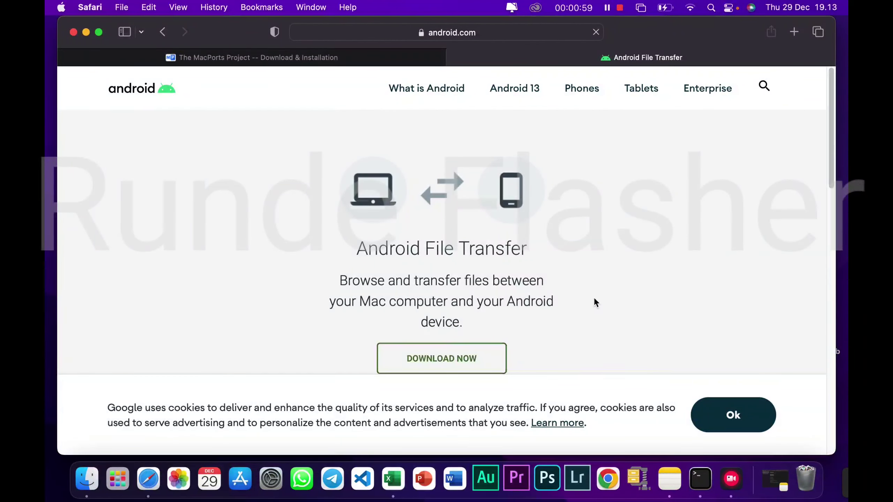
click(446, 363)
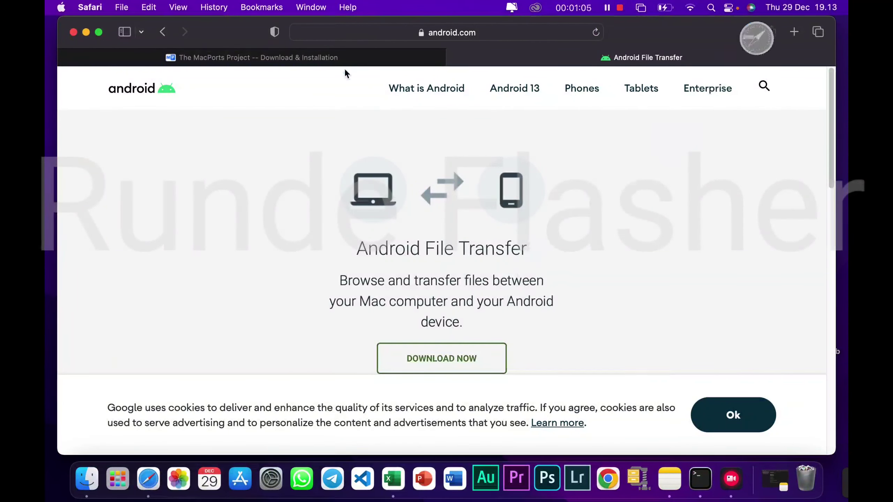
Open the downloaded AndroidFileTransfer.dmg, copy Android File Transfer into the Applications folder and close the installation windows
click(747, 32)
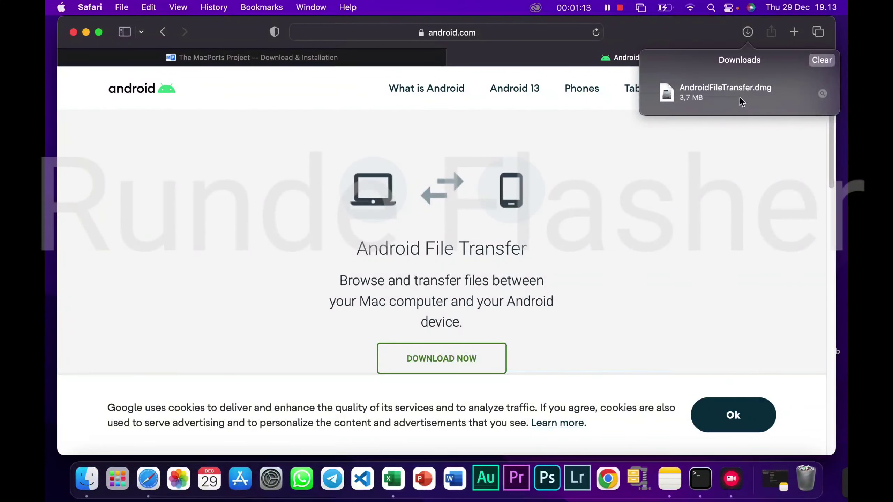
click(729, 91)
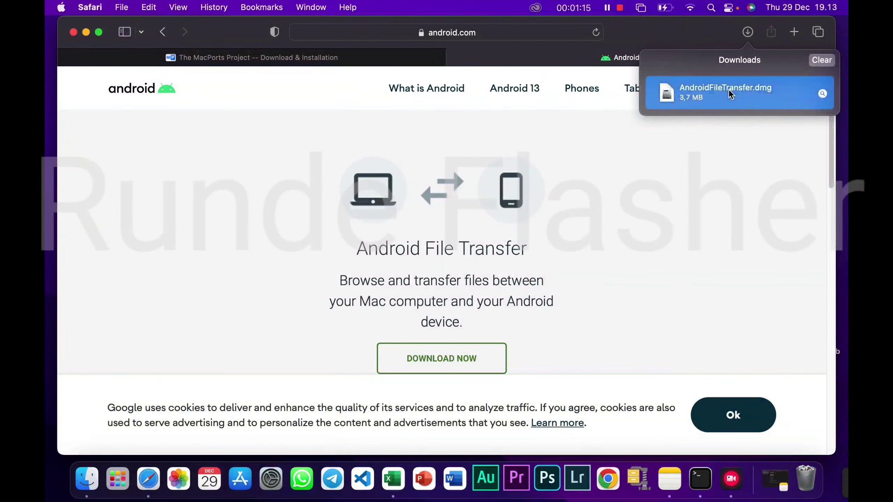
double_click(745, 99)
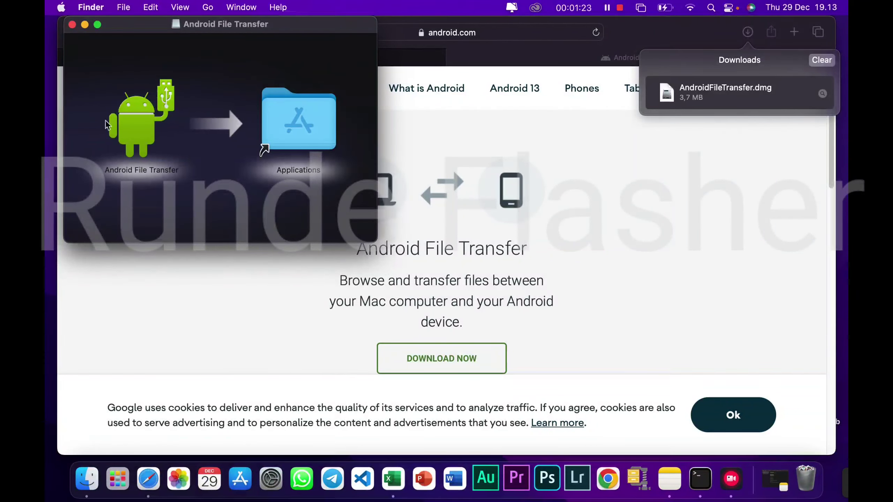
drag(140, 123, 300, 116)
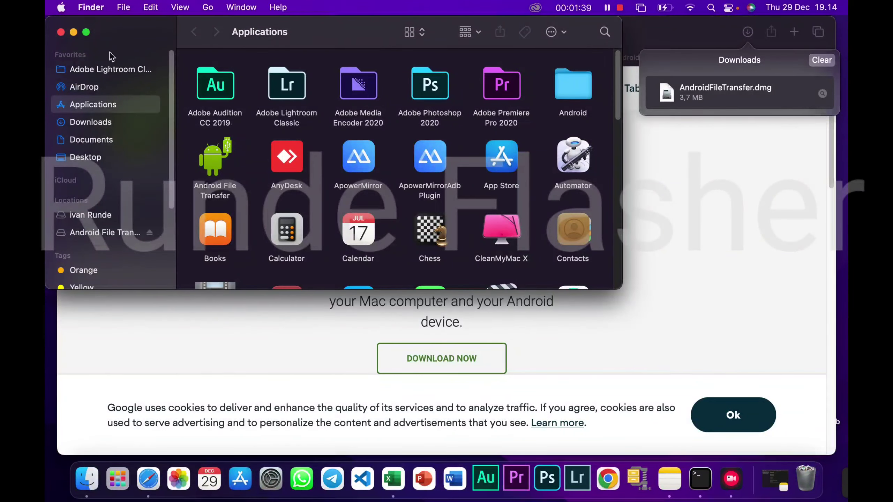
click(61, 32)
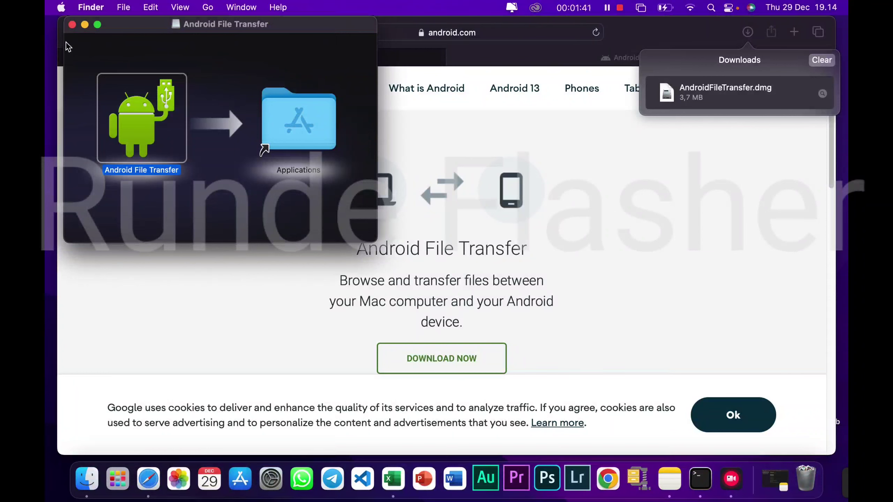
click(73, 25)
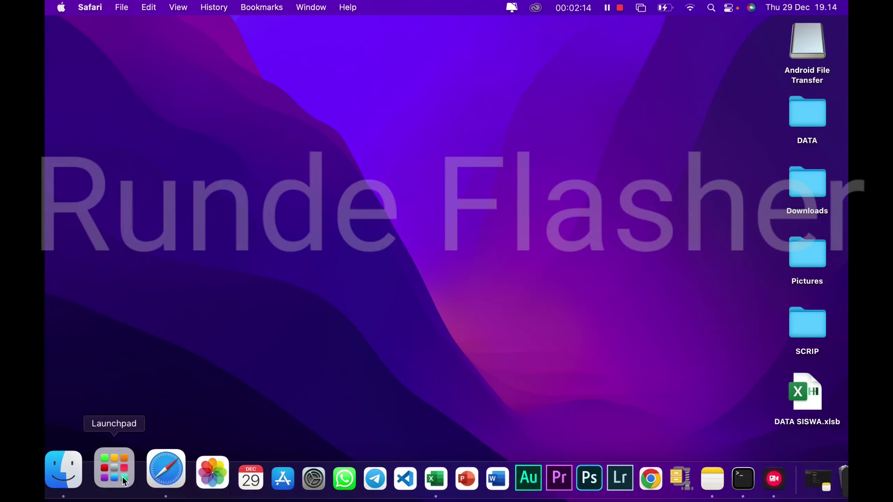
Switch to Terminal and run scrcpy -m 720 to mirror the connected phone's screen
click(703, 473)
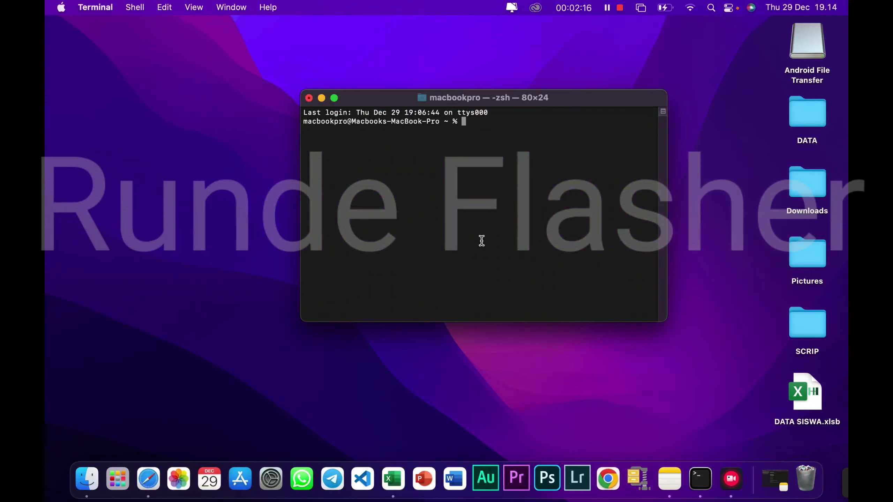
text(scrcpy -)
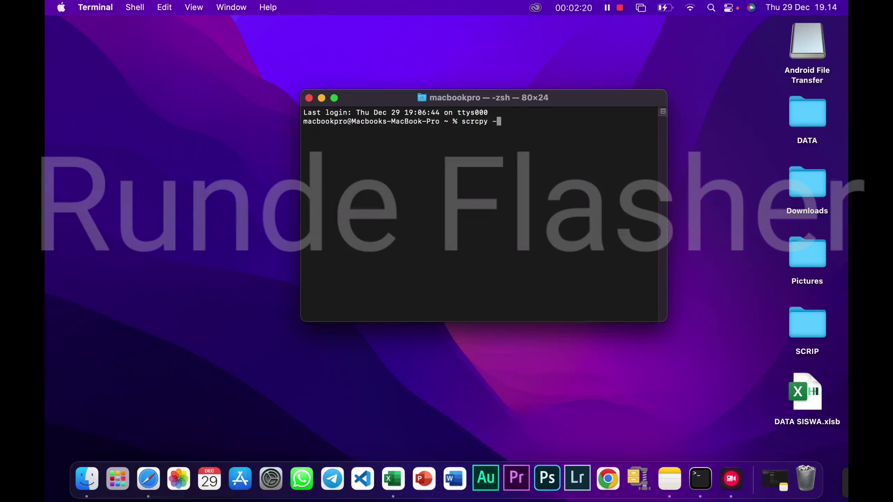
text(m 720)
key(Return)
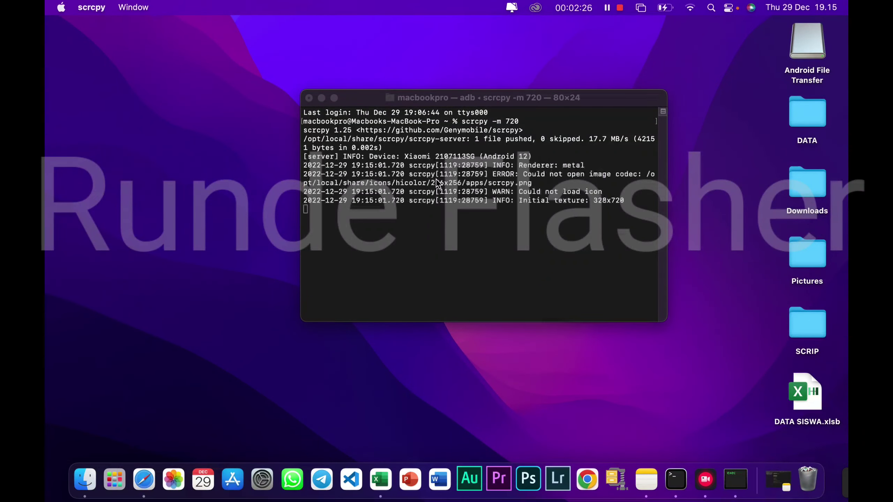
In the mirrored phone's settings, open Tentang telepon and tap Versi MIUI repeatedly to try to enable developer mode
scroll(455, 257, right, 3)
scroll(456, 256, left, 3)
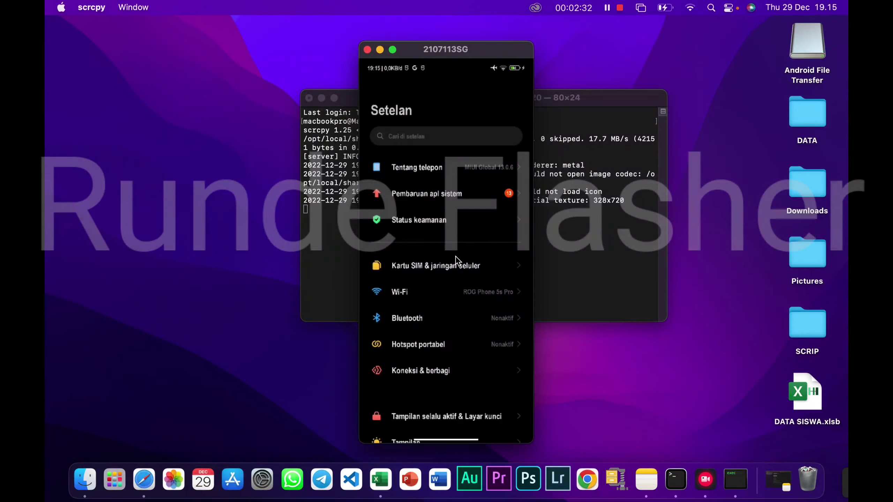
scroll(455, 257, down, 6)
scroll(456, 260, down, 1)
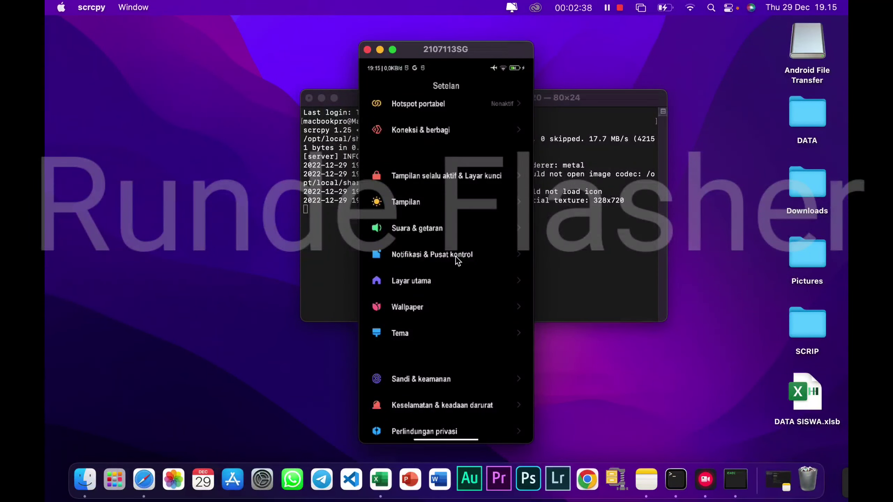
scroll(456, 257, up, 10)
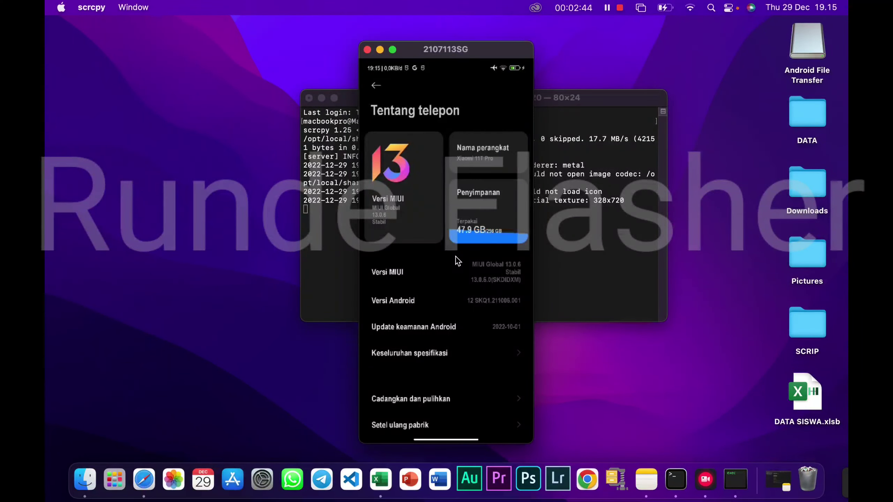
click(456, 258)
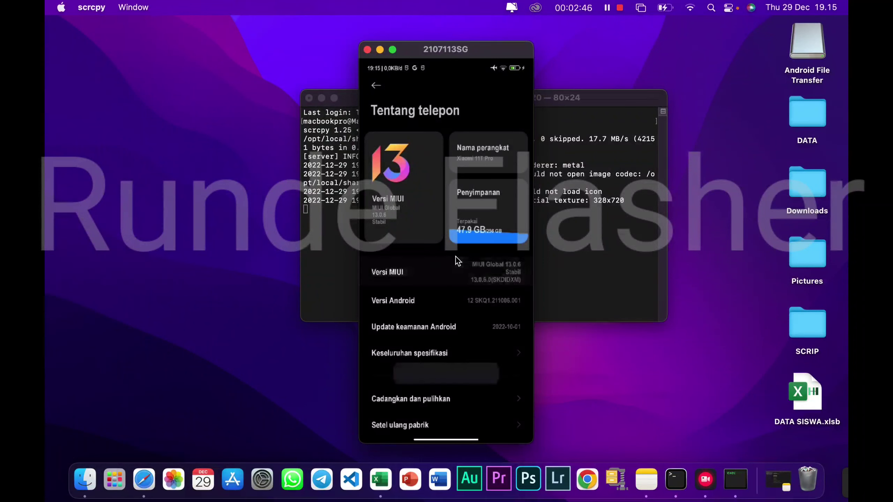
click(456, 258)
click(456, 258)
click(455, 257)
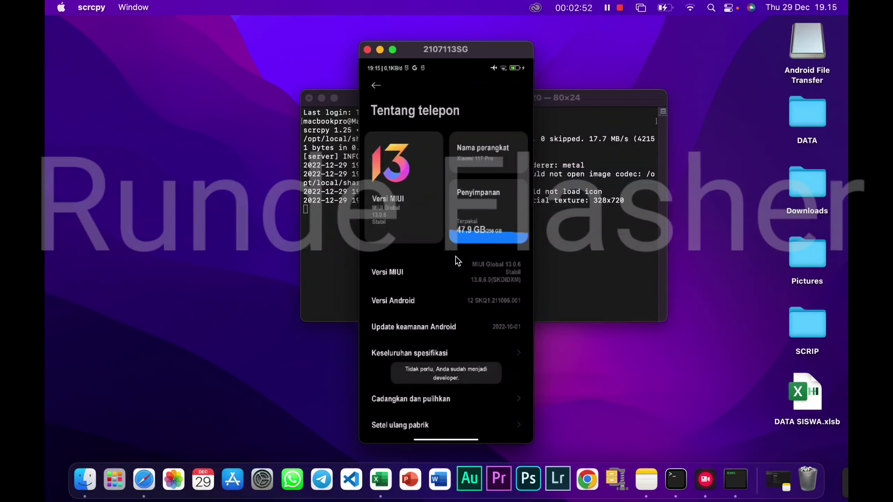
click(456, 260)
Go back from the phone's Tentang telepon page, quit scrcpy and close the Terminal window
right_click(456, 257)
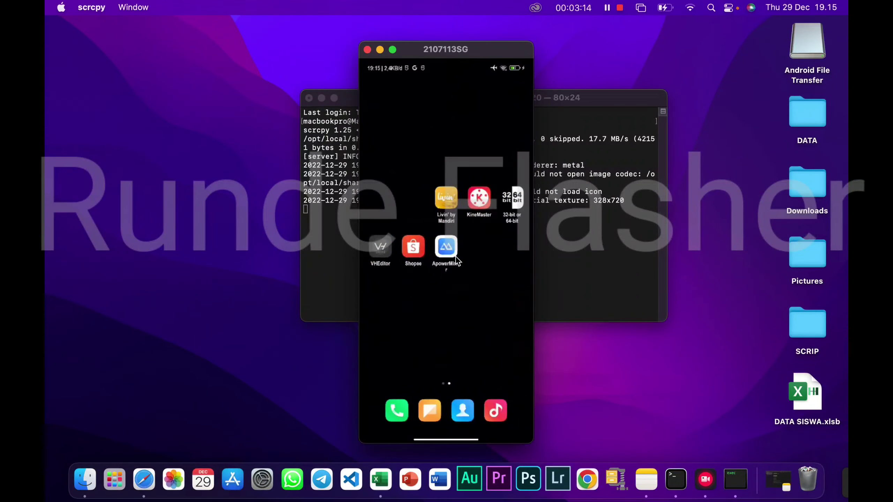
key(super+q)
click(309, 98)
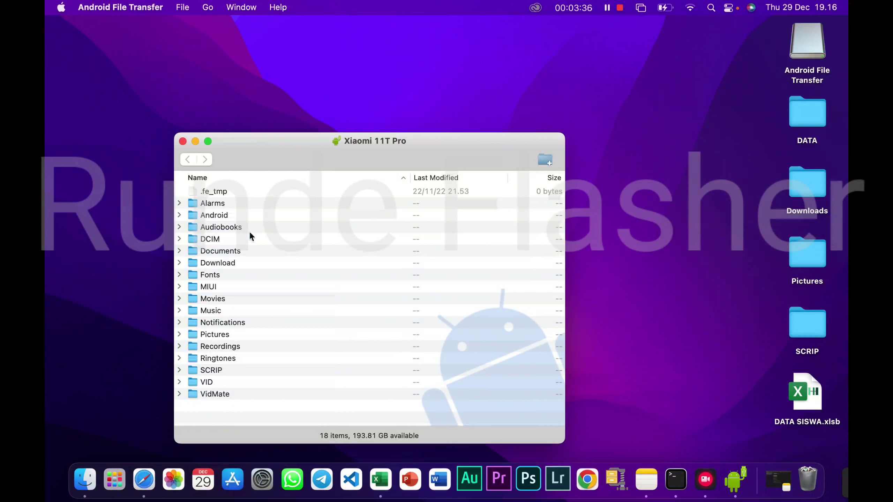
Open the phone's Movies folder in Android File Transfer and copy the MONITORING MONDELEZ video to the Mac desktop
double_click(232, 297)
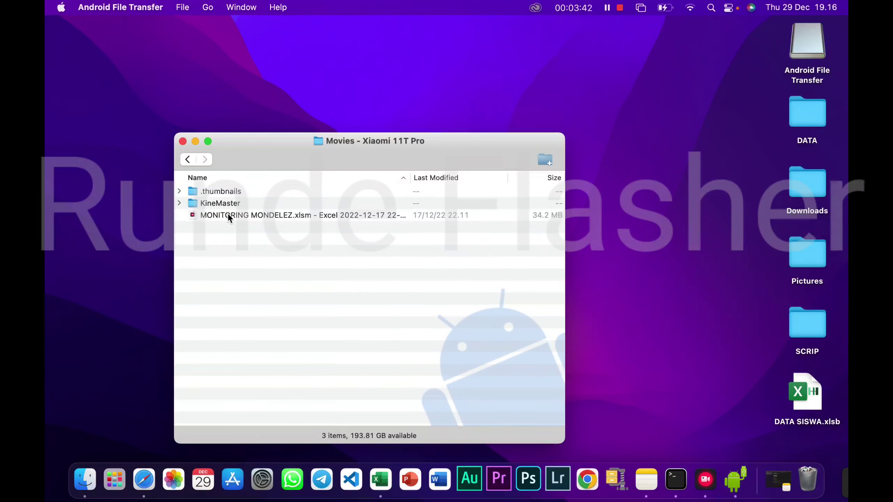
drag(564, 159, 628, 123)
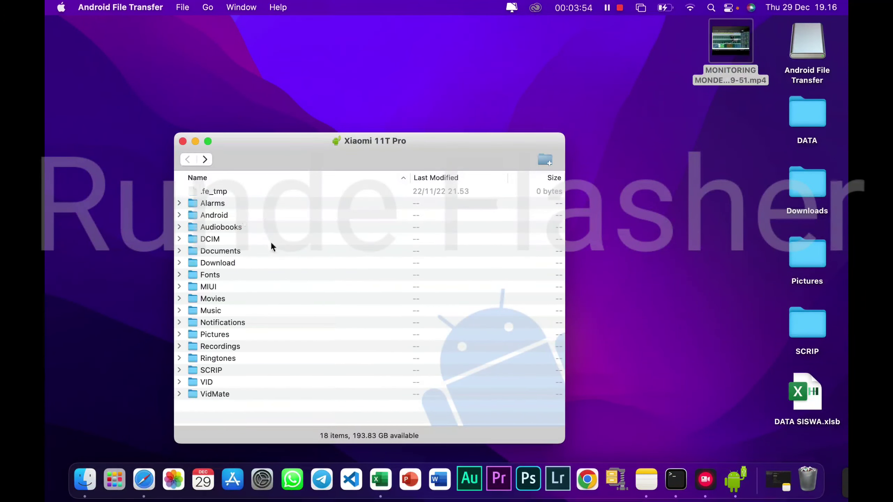
Open the phone's DCIM folder and copy the DATA SISWA file into it from the desktop's DATA folder
double_click(261, 240)
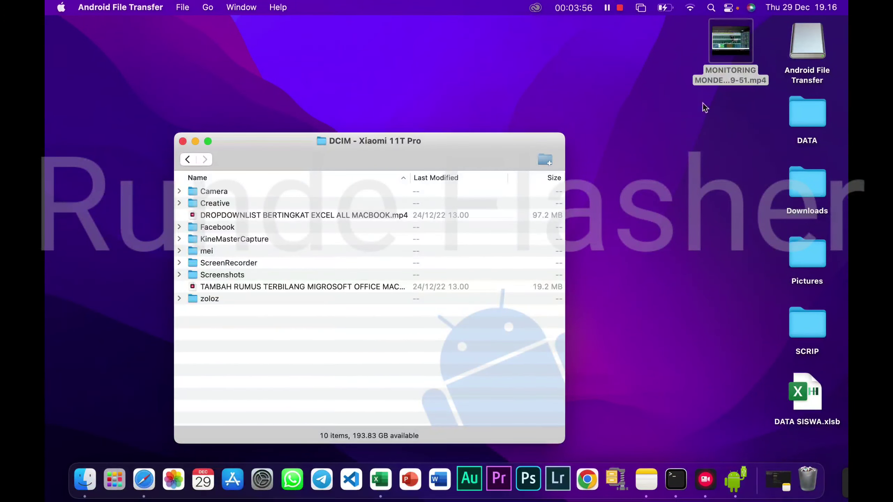
click(820, 124)
double_click(820, 123)
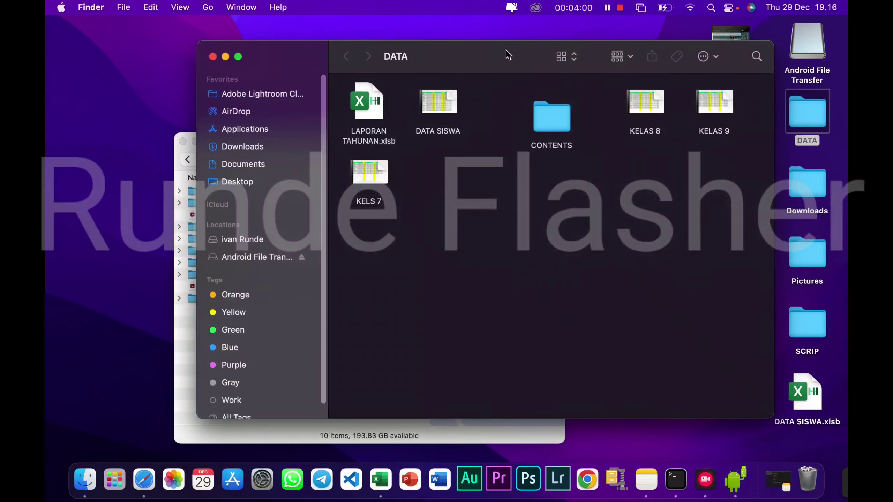
drag(506, 50, 757, 168)
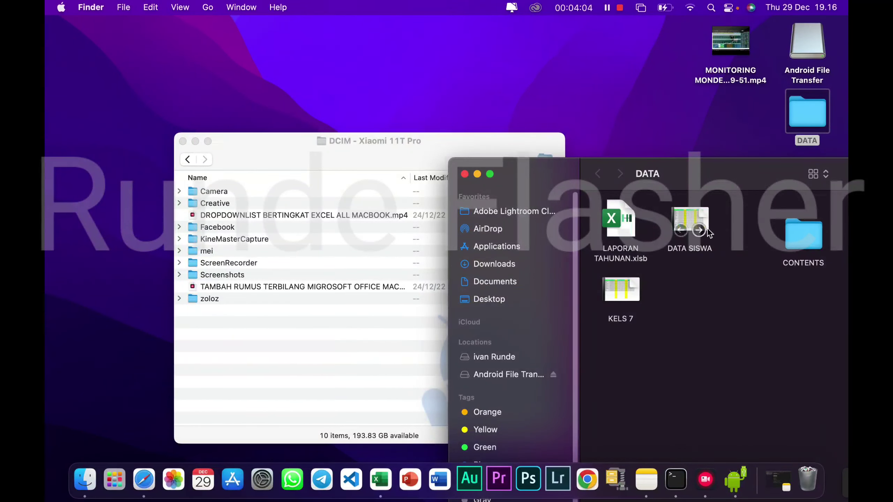
drag(700, 217, 360, 334)
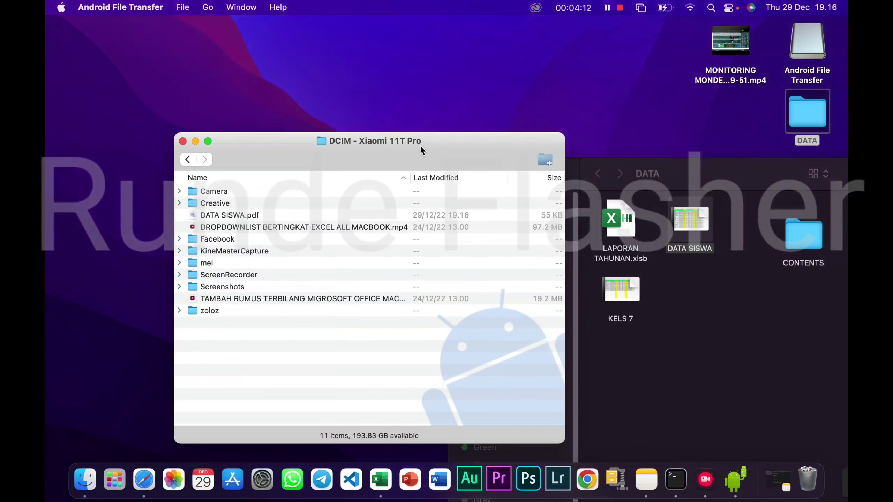
View the contents of the mounted Android File Transfer volume in Finder and close the Finder window
click(90, 481)
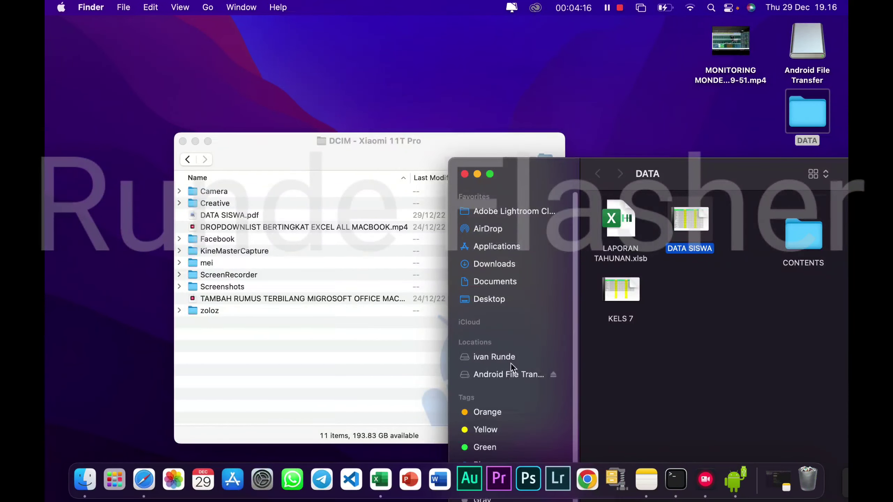
click(498, 373)
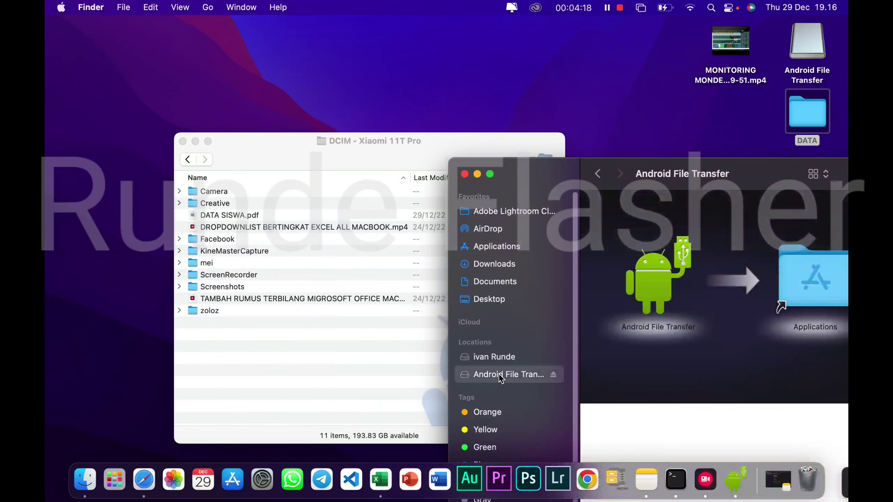
double_click(736, 166)
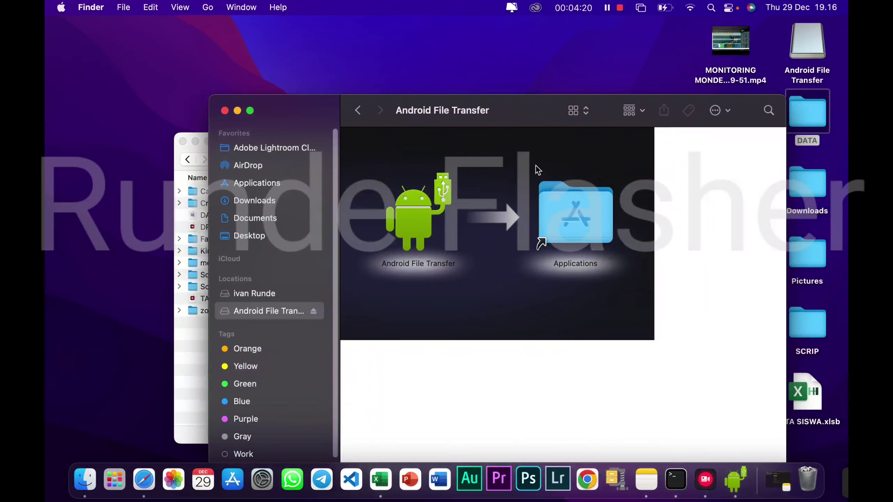
click(225, 111)
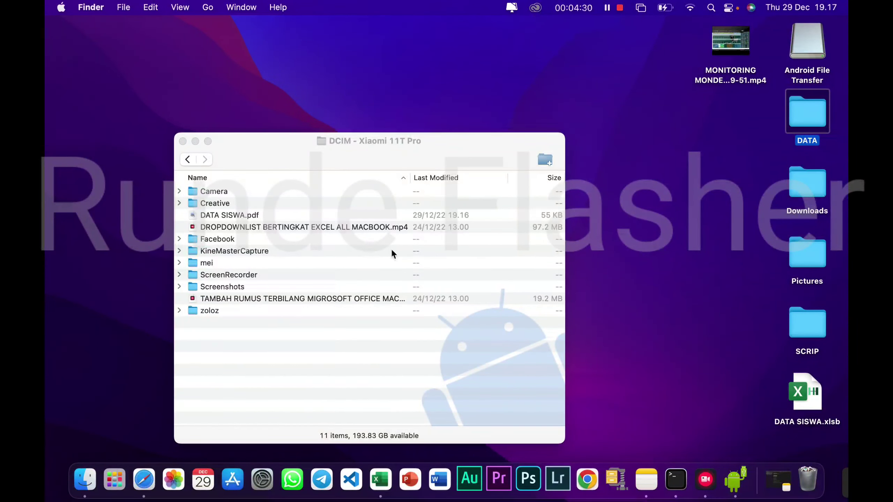
drag(423, 142, 493, 62)
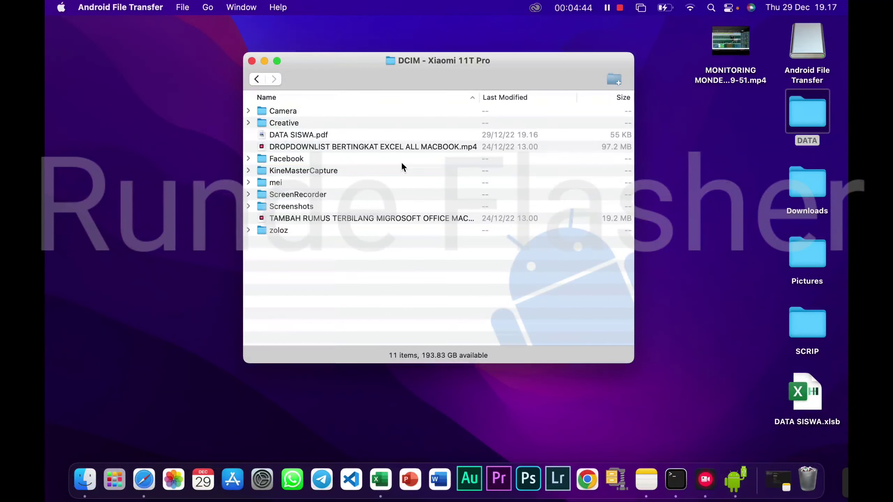
click(370, 158)
click(365, 182)
click(360, 148)
click(346, 191)
click(336, 152)
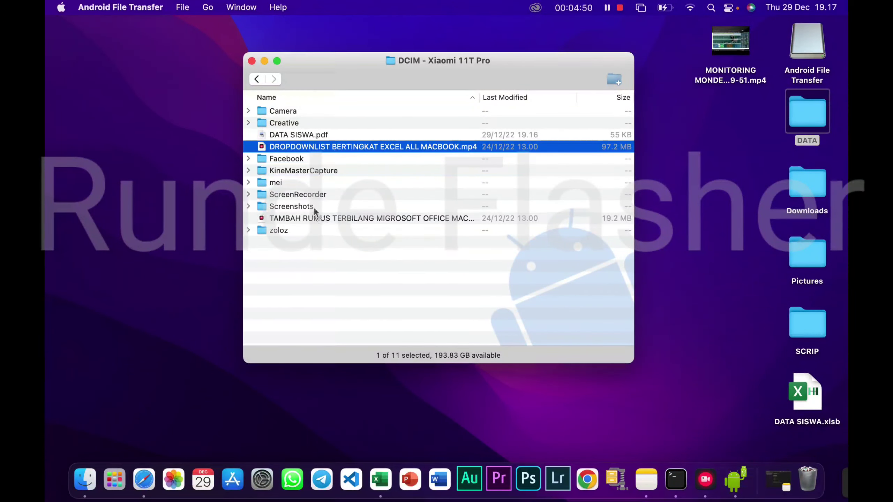